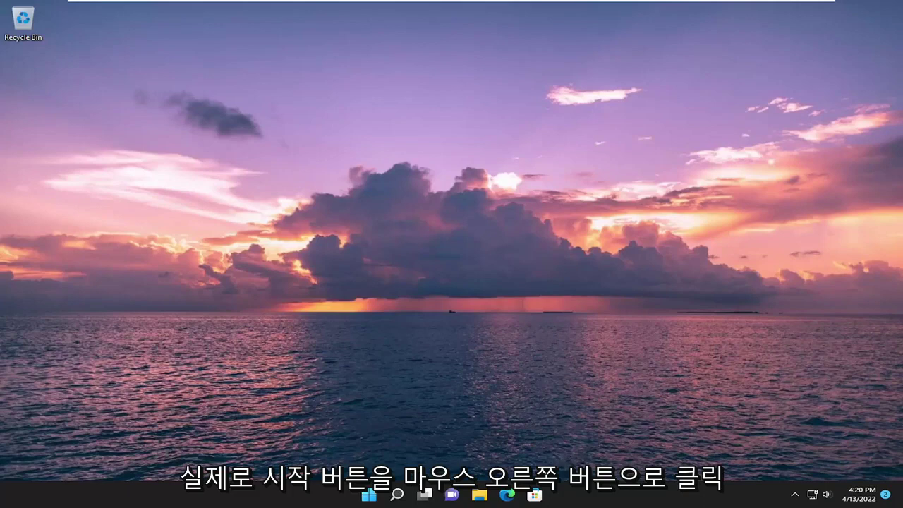
Step: Run wsreset from Windows search to clear the Microsoft Store cache
right_click(368, 496)
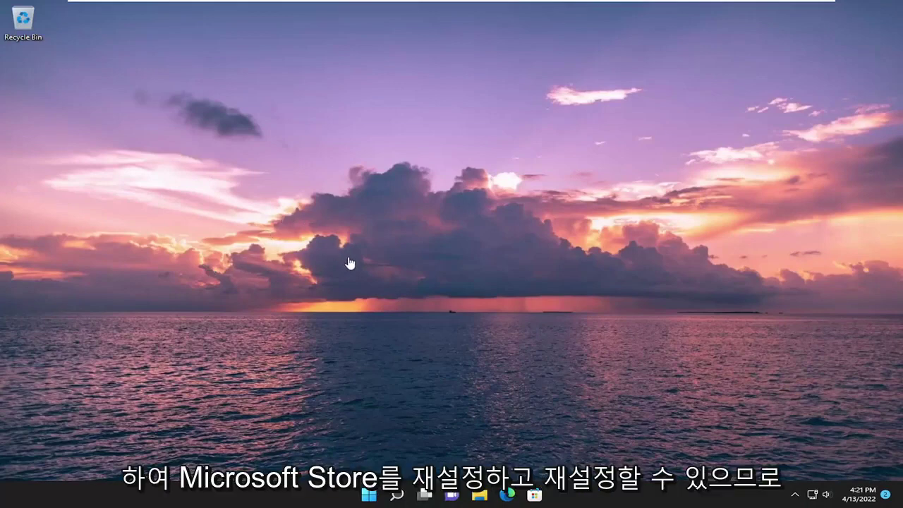
click(397, 494)
text(ws)
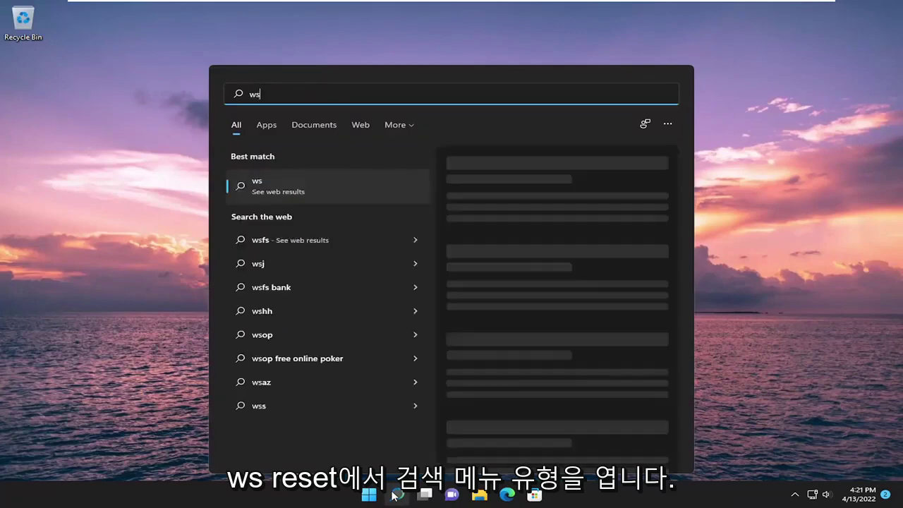
text(reset)
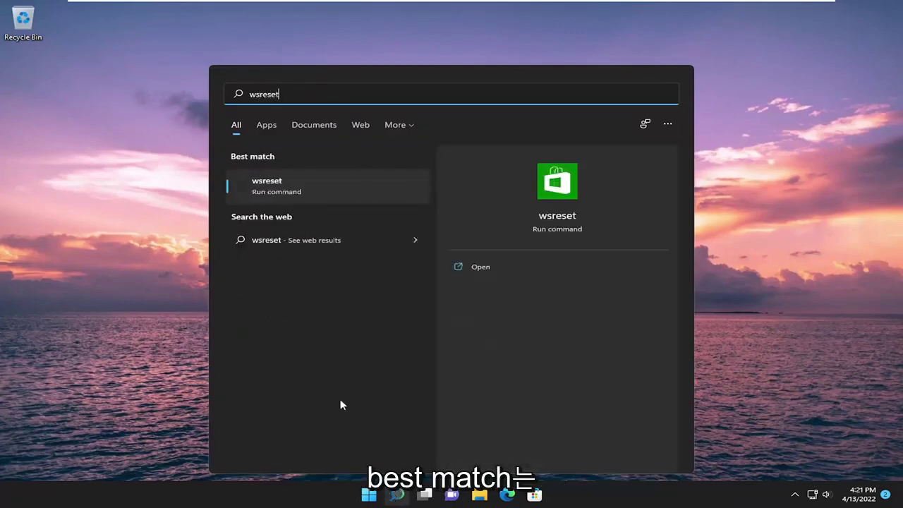
click(278, 187)
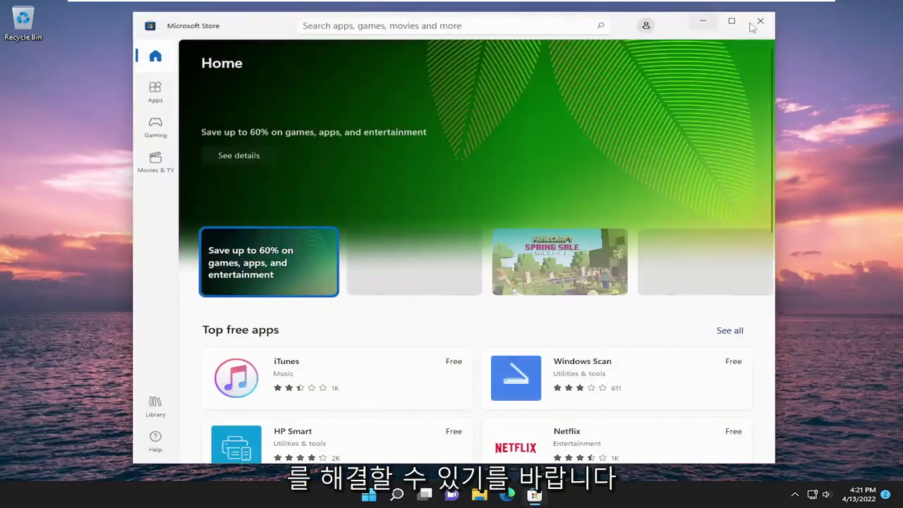
Step: Close Microsoft Store and launch Command Prompt as administrator, approving the UAC prompt
click(761, 22)
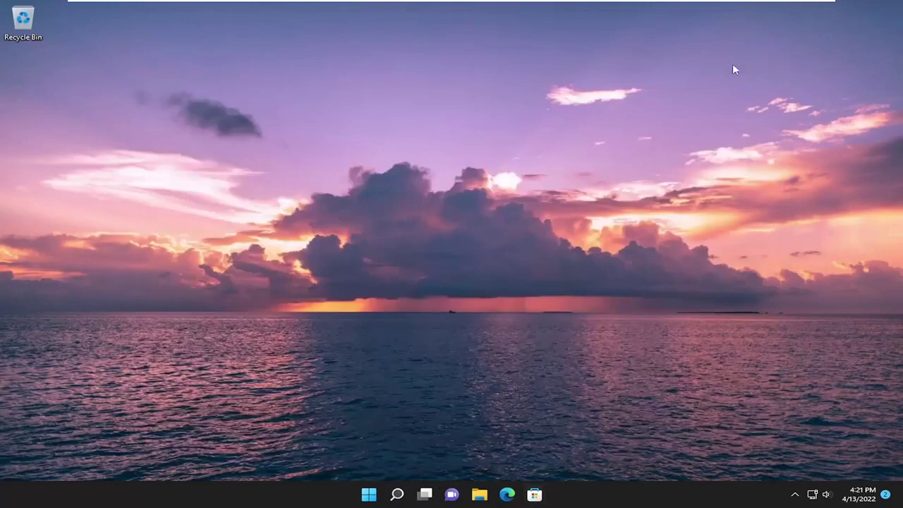
click(397, 495)
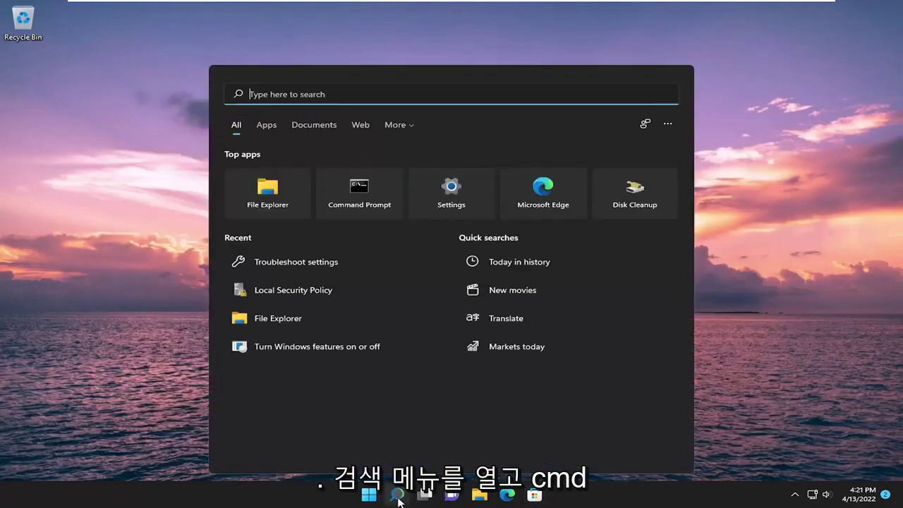
text(cmd)
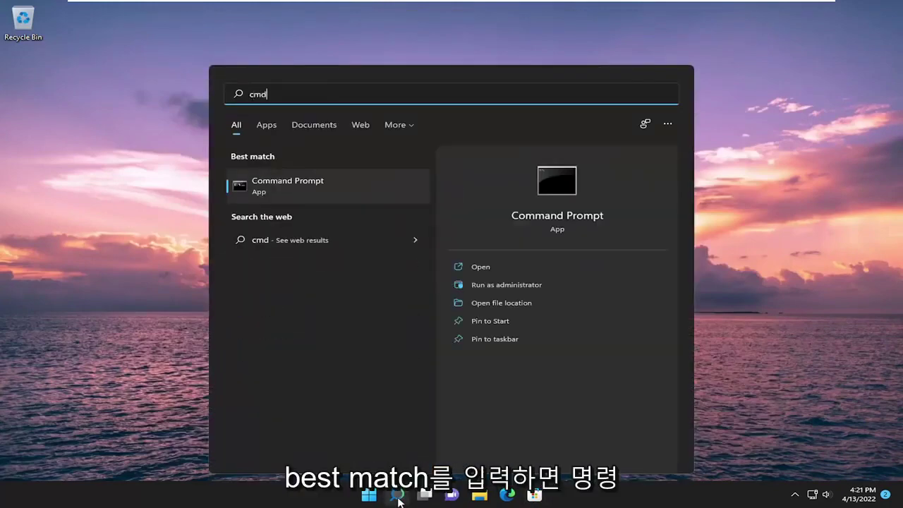
right_click(296, 185)
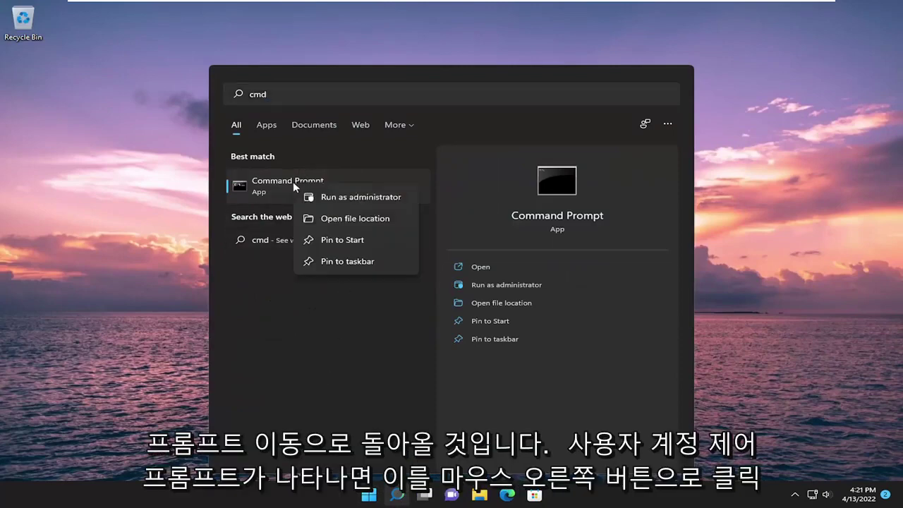
click(358, 199)
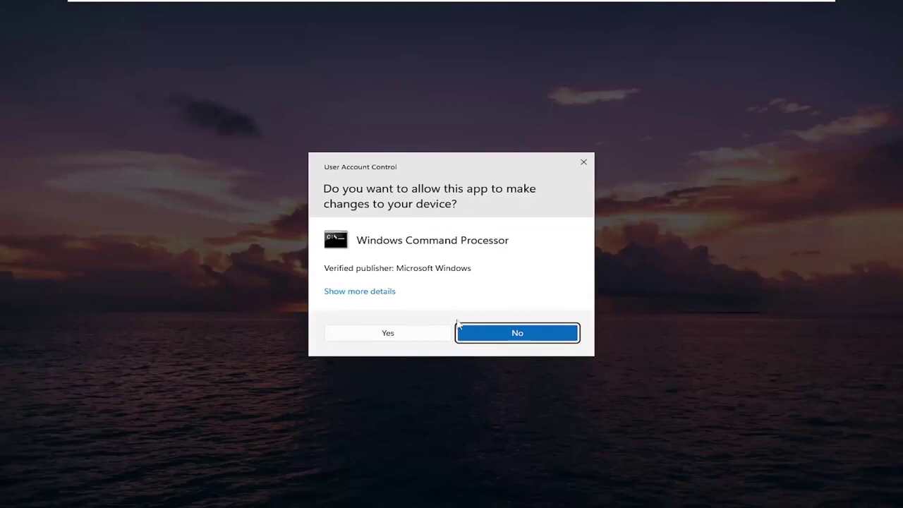
click(378, 336)
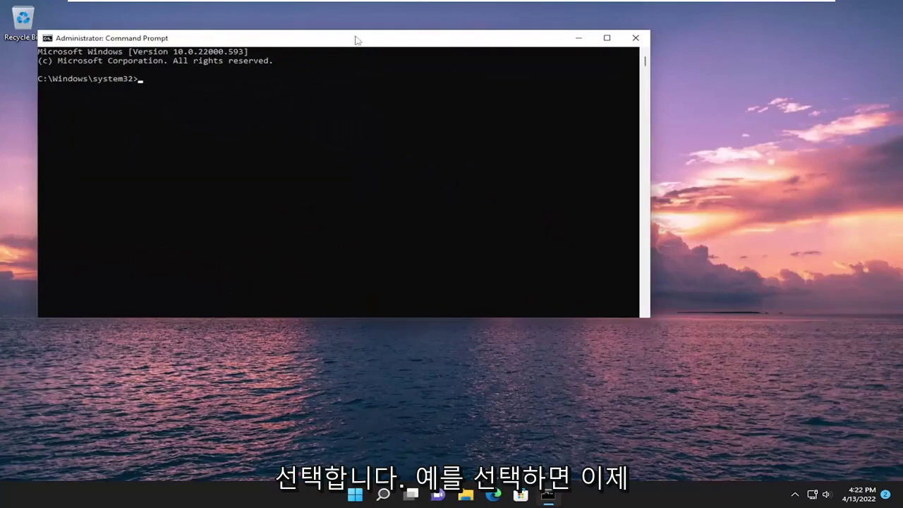
drag(355, 36, 454, 85)
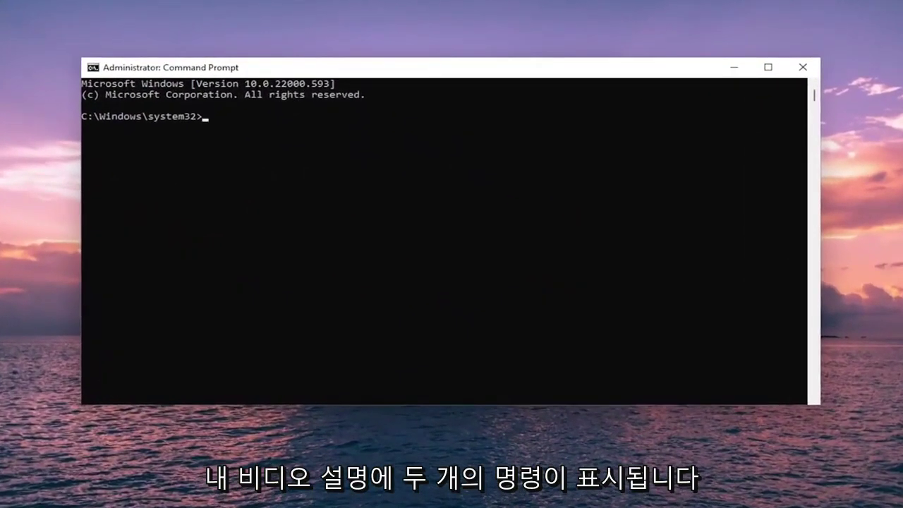
Step: Paste and run sfc /scannow in the elevated Command Prompt
right_click(468, 70)
mouse_move(517, 168)
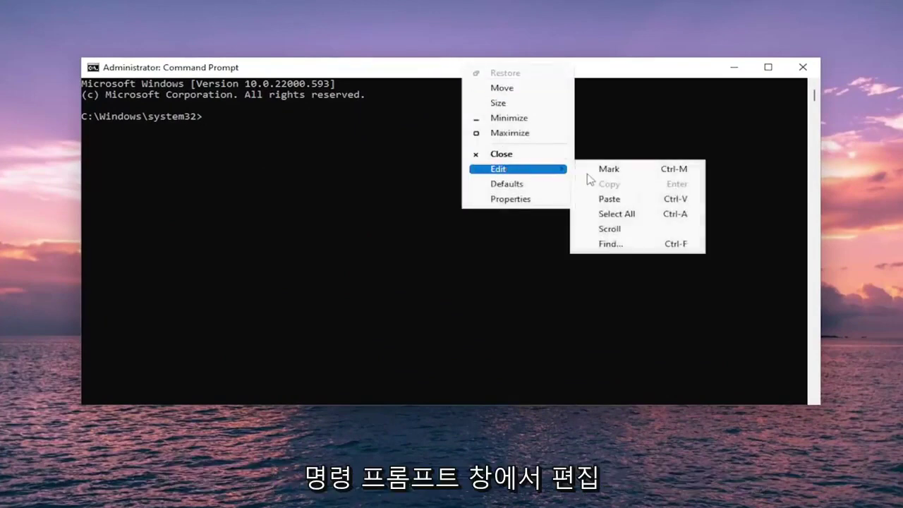
click(603, 198)
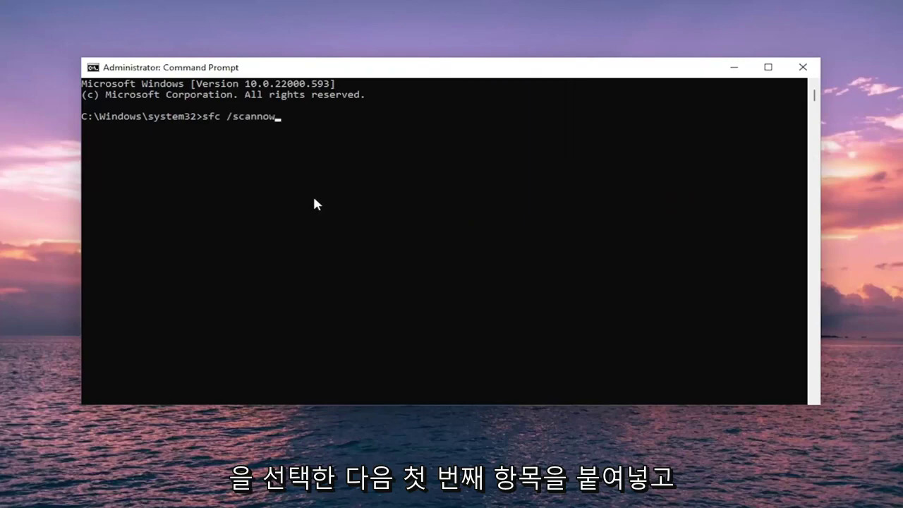
key(Return)
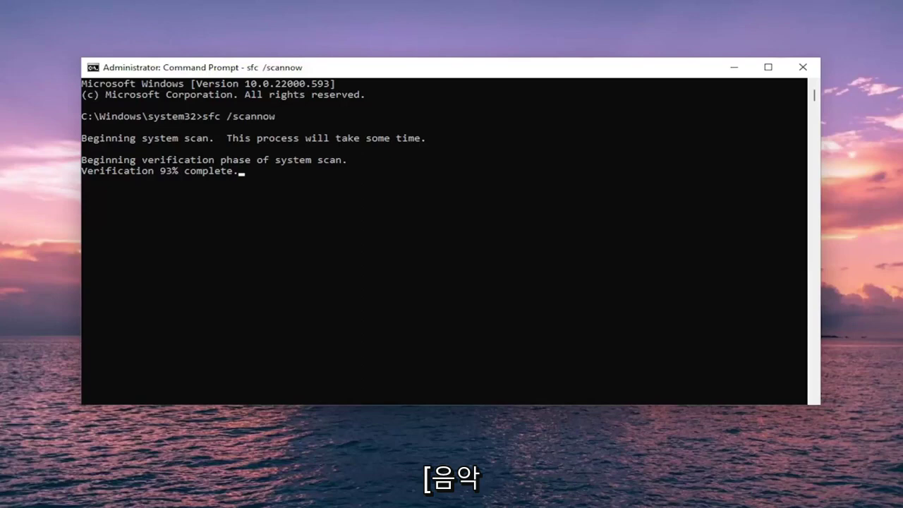
Step: Paste and run DISM /online /cleanup-image /restorehealth to repair the Windows image
right_click(462, 66)
mouse_move(513, 167)
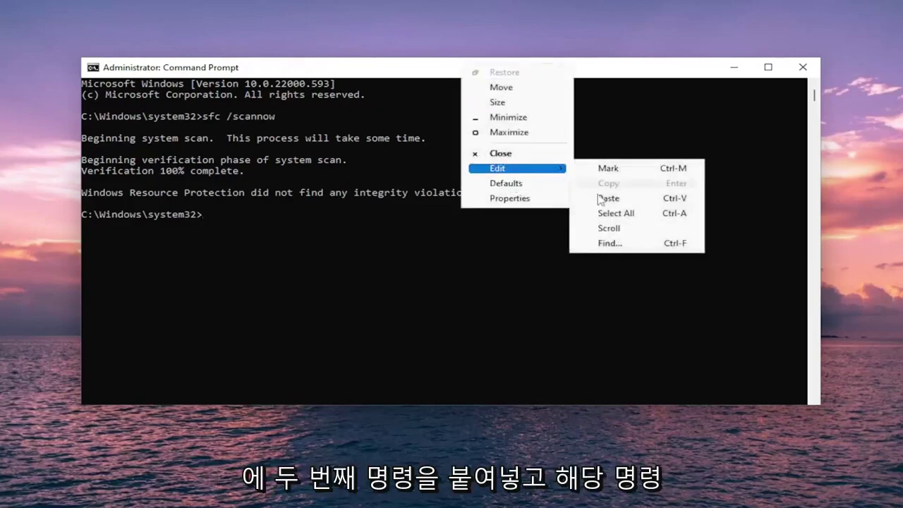
click(600, 195)
key(Return)
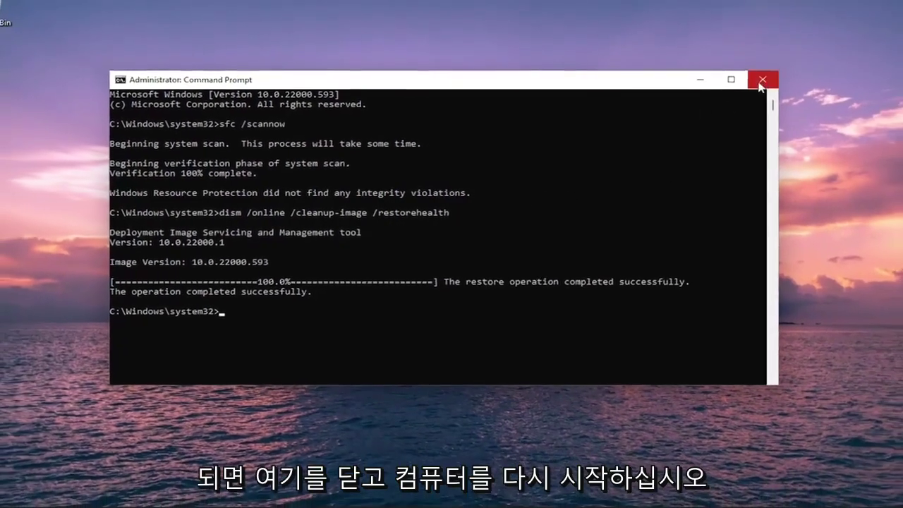
Step: Close Command Prompt and bring up the Start button's quick menu with its power options
click(761, 83)
right_click(368, 493)
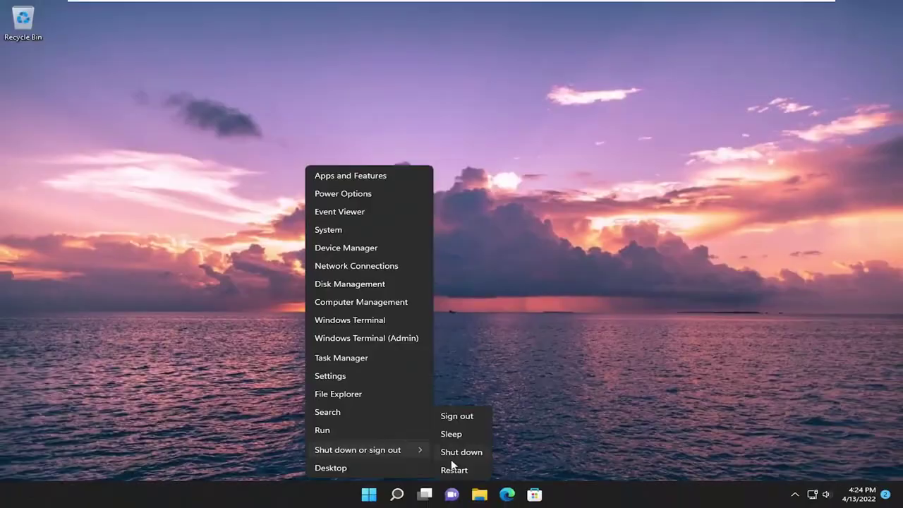